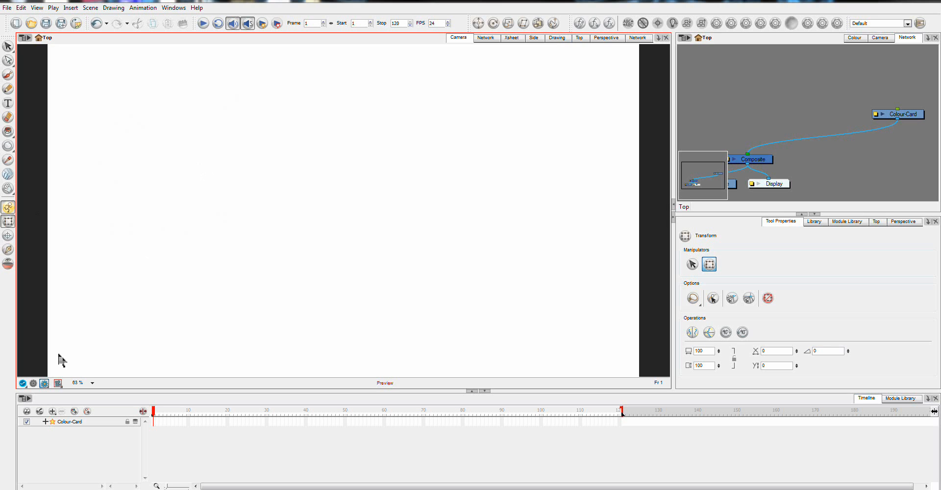
Step: Add a drawing layer and draw a circle in the upper middle of the camera frame at frame 1
click(52, 411)
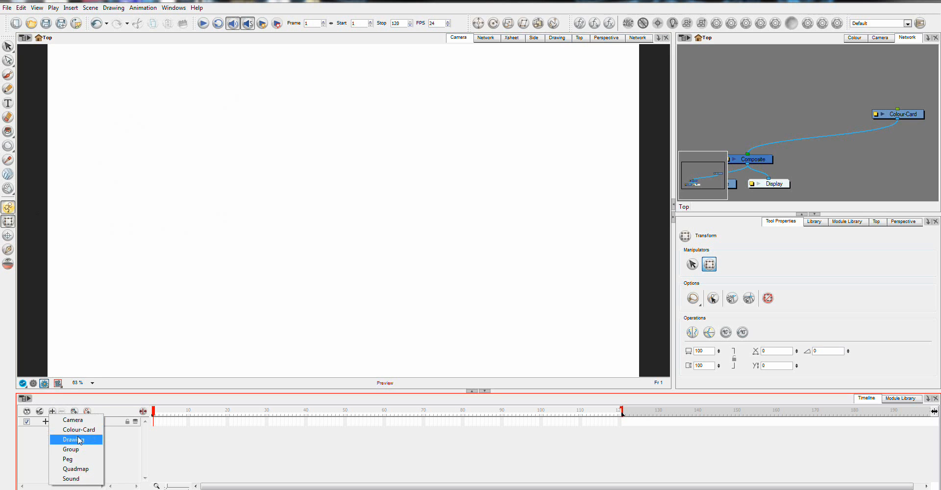
click(56, 440)
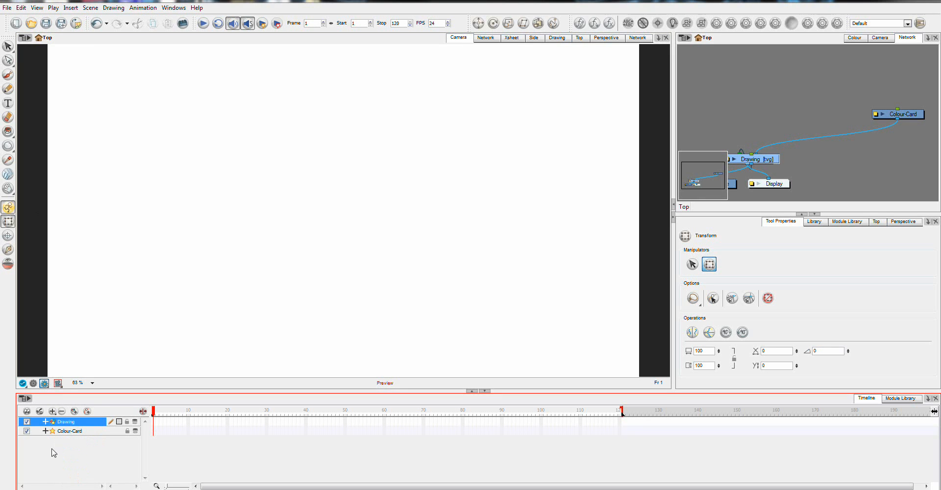
click(28, 367)
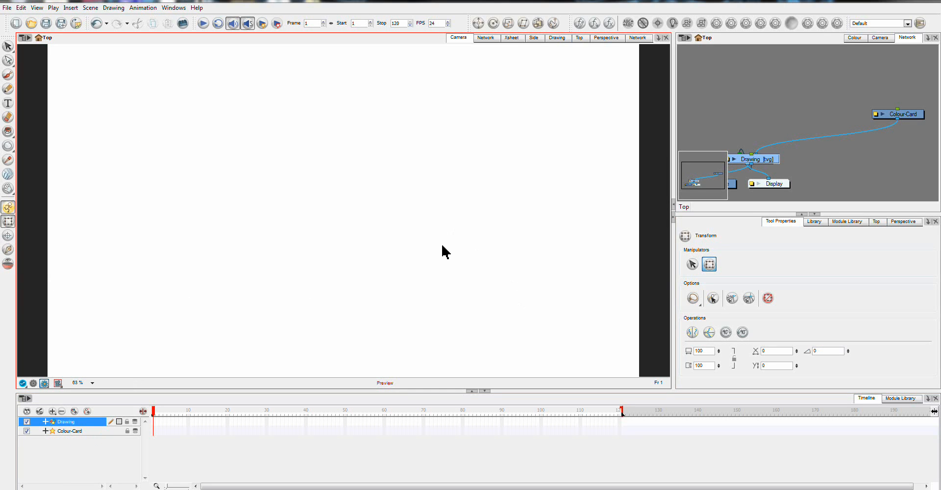
drag(5, 149, 32, 174)
drag(229, 138, 337, 235)
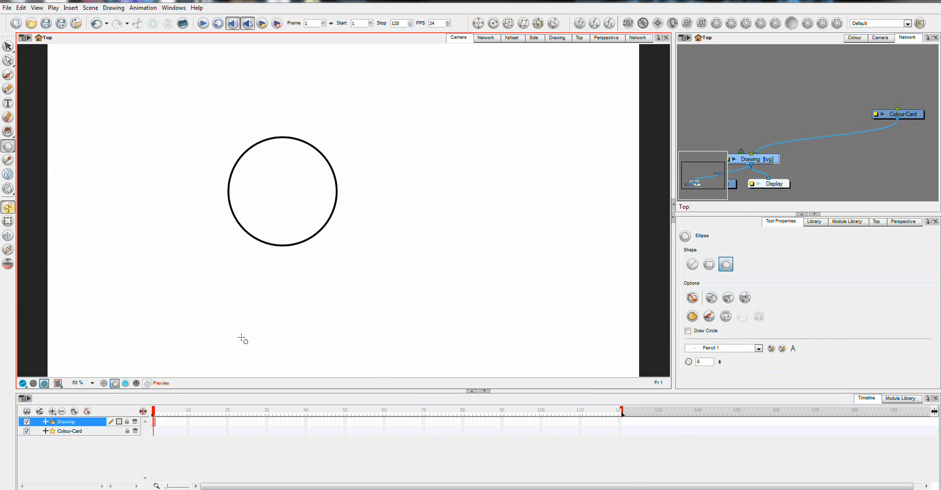
Step: Extend the circle drawing's exposure from frame 1 through frame 120
click(620, 422)
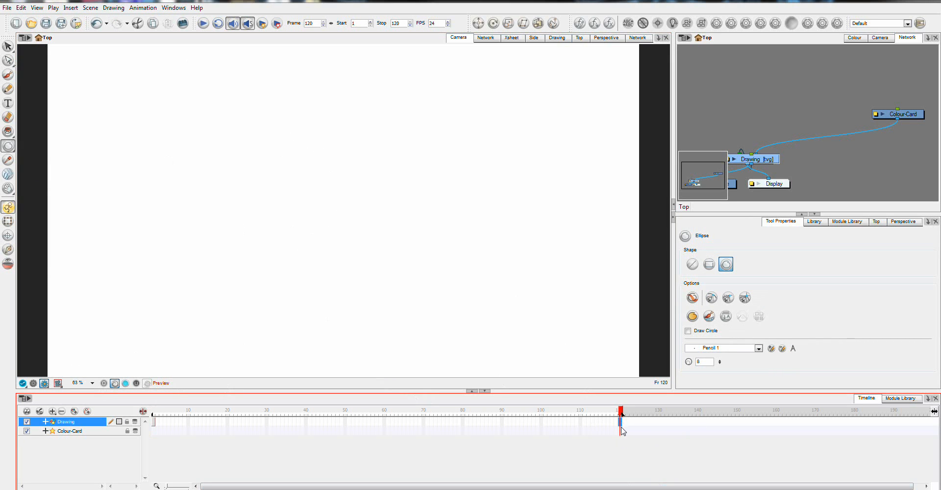
drag(621, 425, 154, 425)
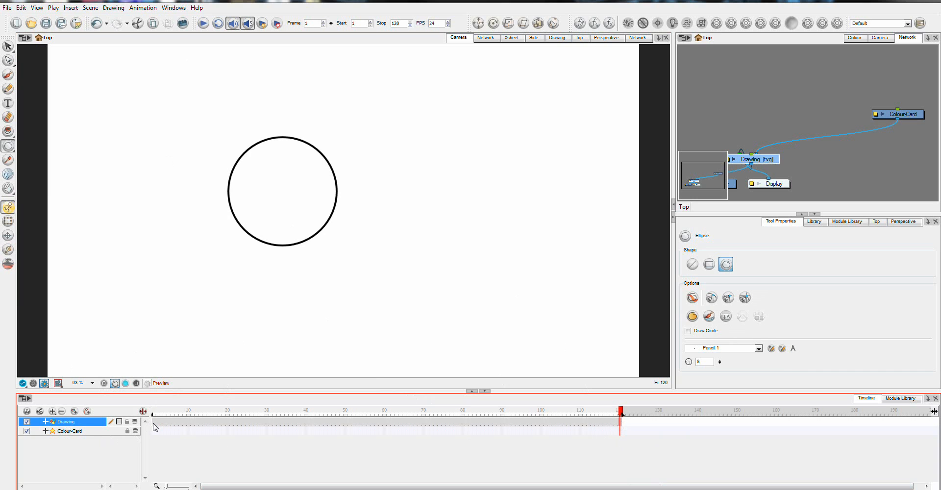
Step: Keyframe the circle to travel from the camera frame's upper-left corner at frame 1 to its lower-right corner at frame 120
click(8, 221)
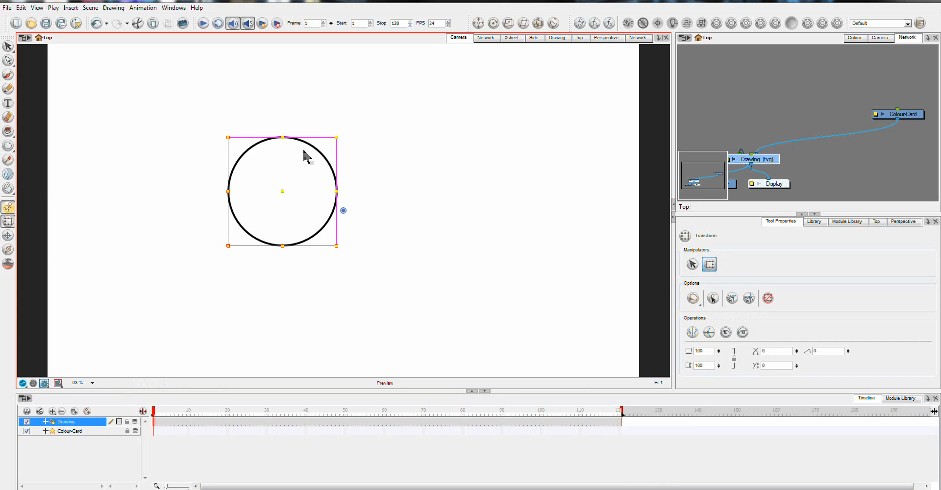
drag(320, 152, 140, 63)
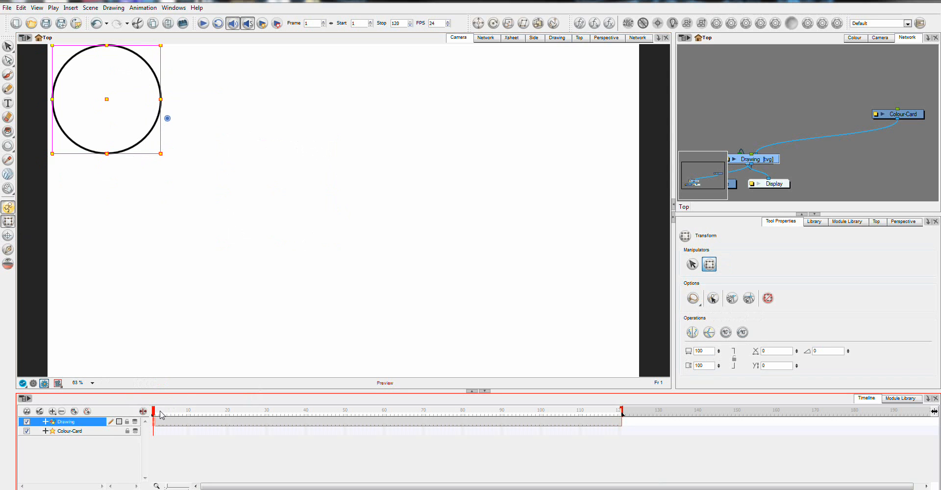
drag(154, 414, 621, 413)
mouse_move(157, 79)
mouse_down()
mouse_move(469, 239)
mouse_move(461, 248)
mouse_up()
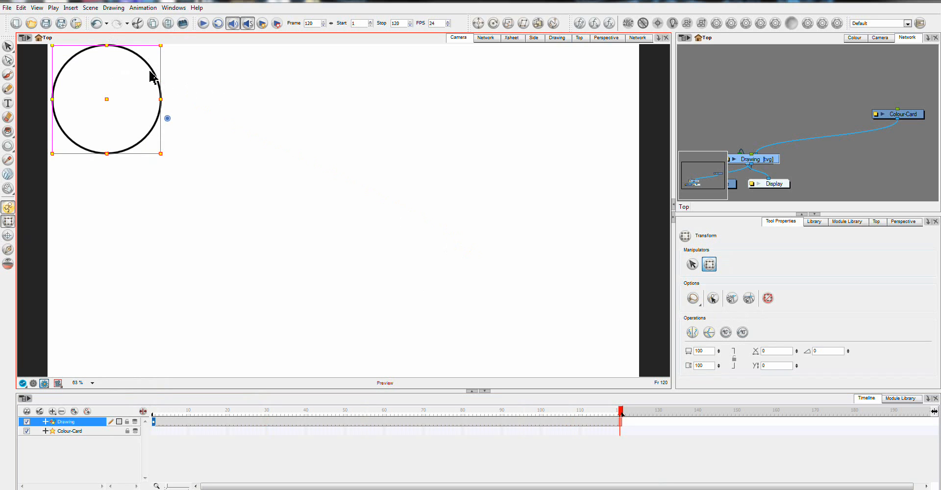
drag(155, 74, 626, 322)
drag(618, 414, 153, 413)
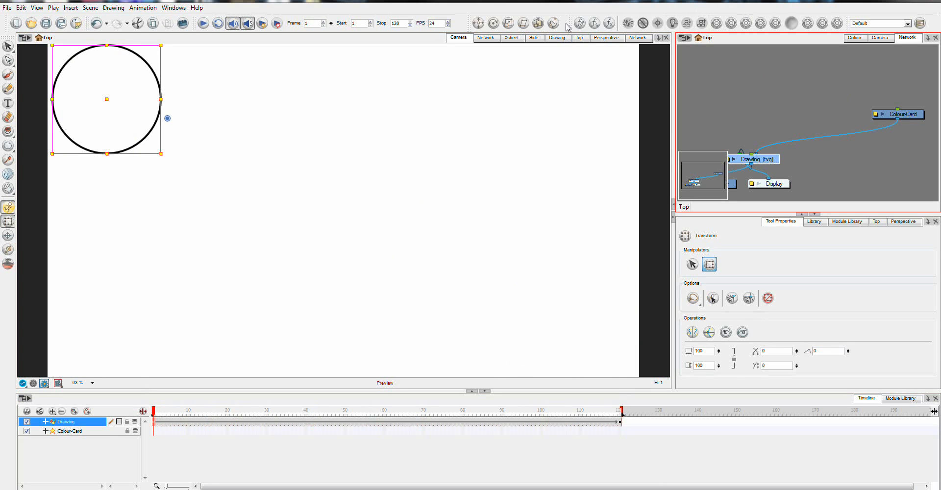
Step: Spread out the node network by placing the Drawing node well above the Composite and shifting the Colour-Card node slightly
click(637, 37)
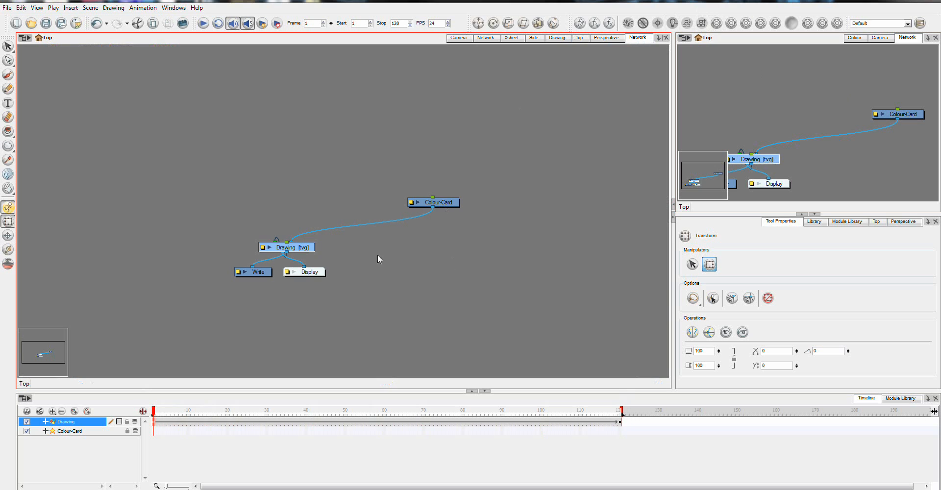
drag(313, 254, 306, 134)
mouse_move(456, 204)
mouse_down()
mouse_move(394, 190)
mouse_move(448, 188)
mouse_up()
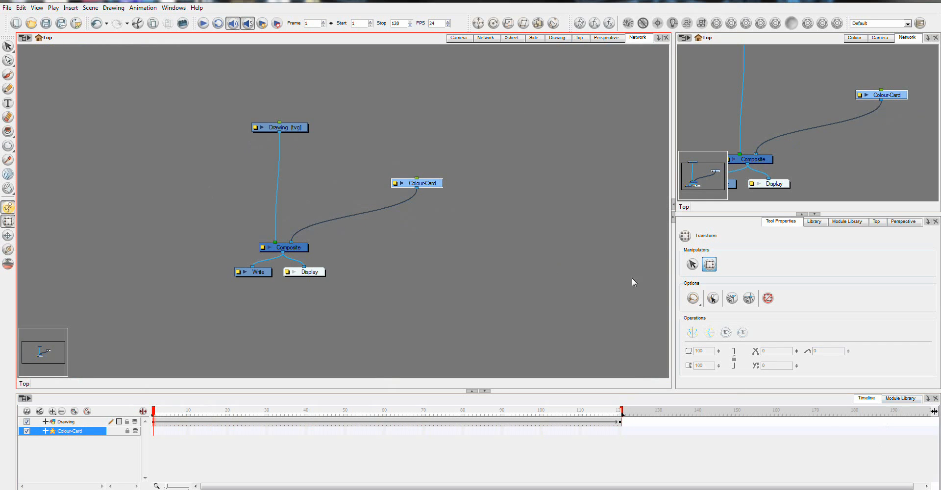
Step: Add a Motion-Blur module and connect it between the Drawing and Composite nodes
click(901, 398)
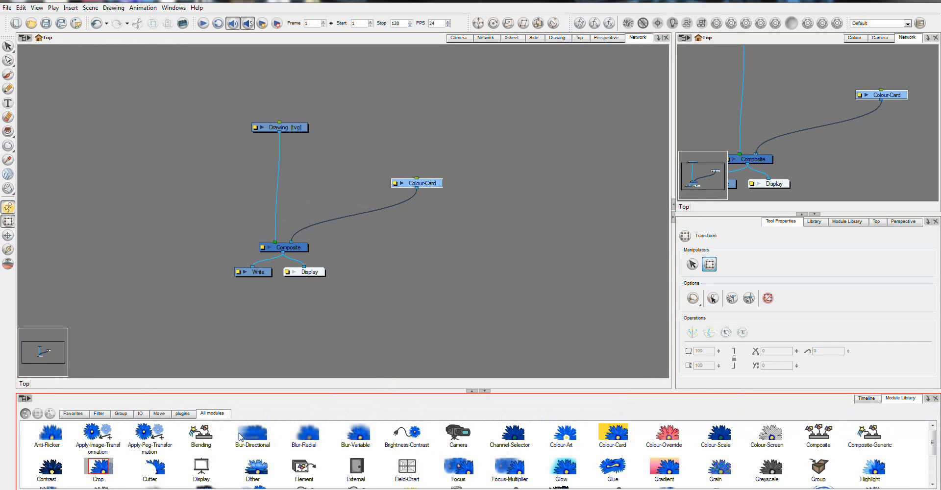
scroll(268, 461, down, 3)
mouse_move(253, 435)
mouse_down()
mouse_move(304, 436)
mouse_move(301, 178)
mouse_move(266, 172)
mouse_move(278, 158)
mouse_move(268, 165)
mouse_move(275, 242)
mouse_up()
click(277, 152)
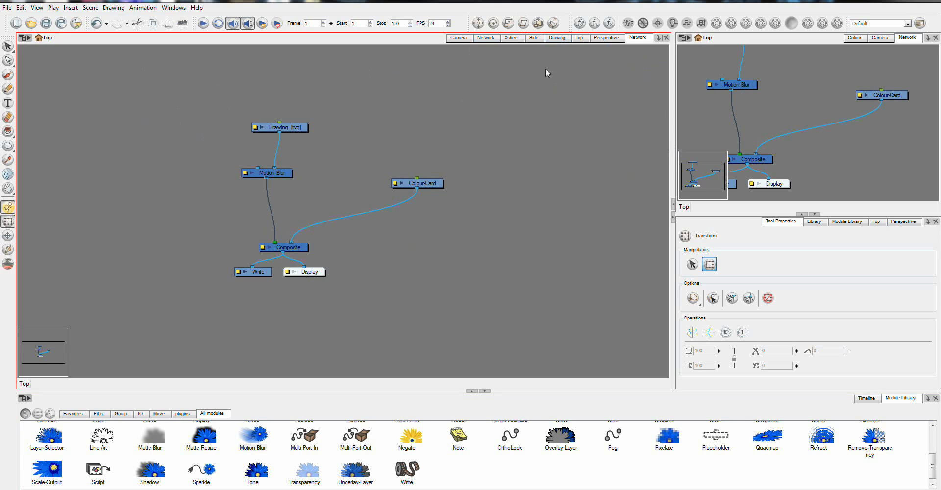
Step: Go to frame 29 and render the camera view to examine the motion blur on the circle
click(462, 38)
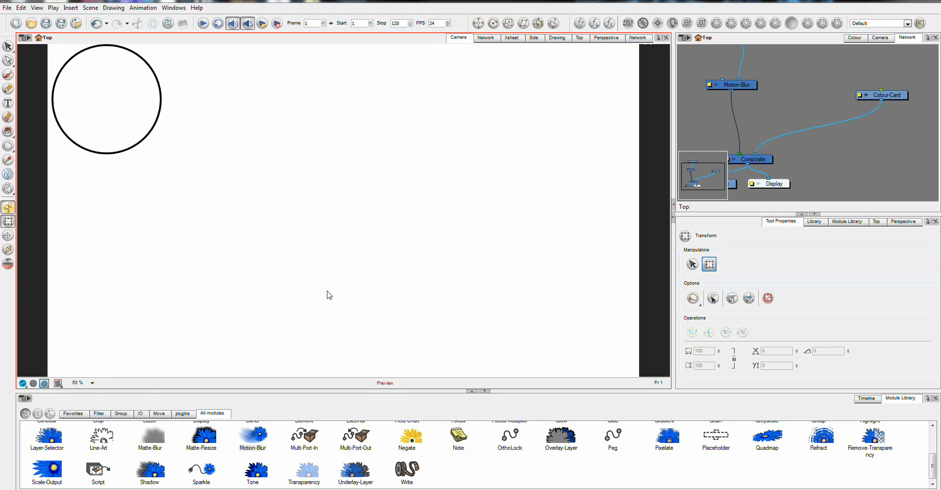
click(33, 383)
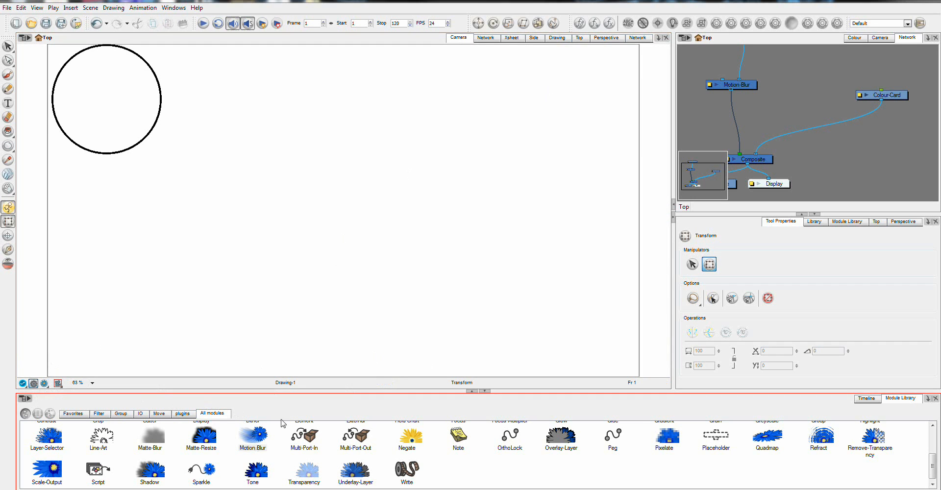
click(867, 398)
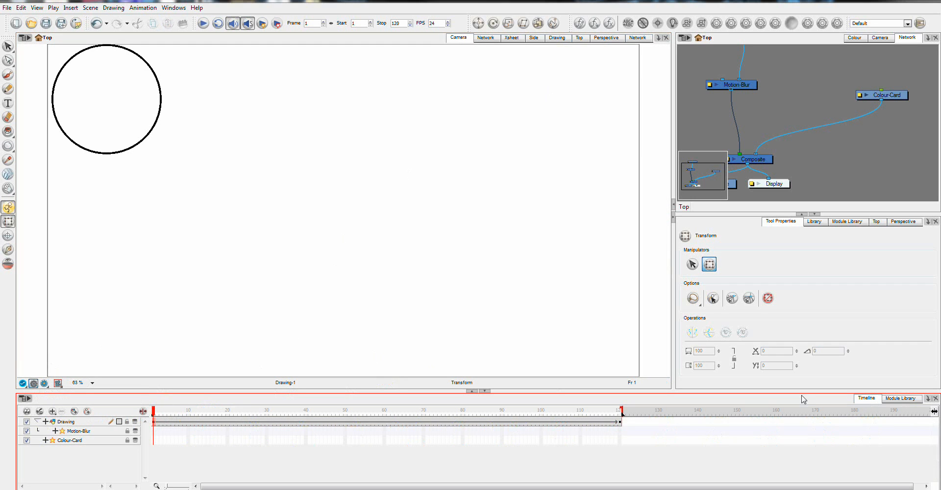
click(264, 411)
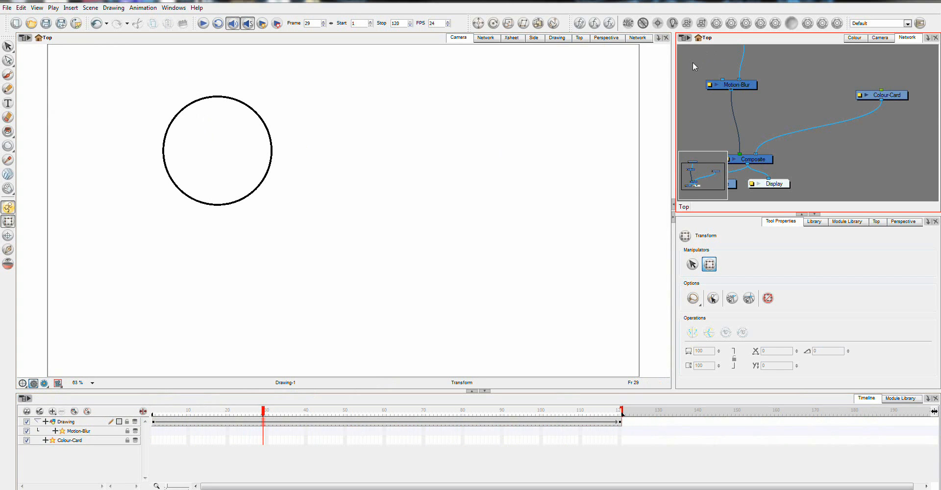
click(44, 383)
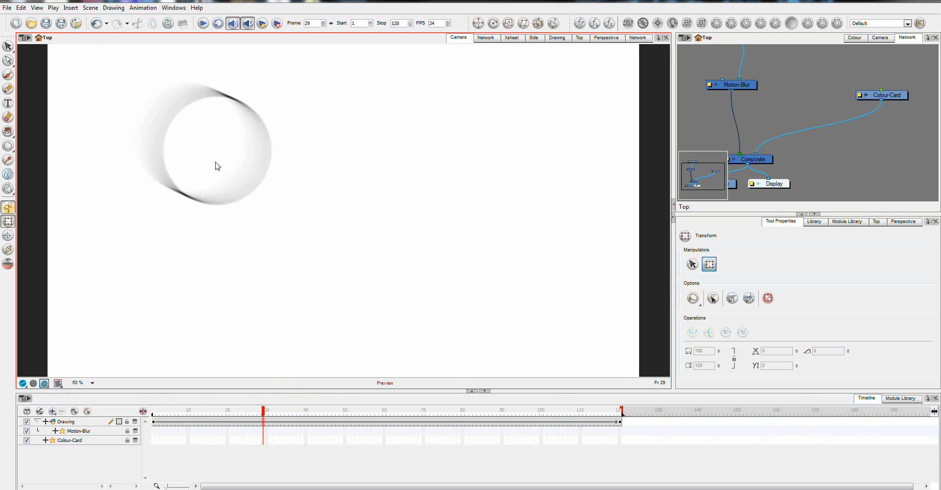
click(909, 63)
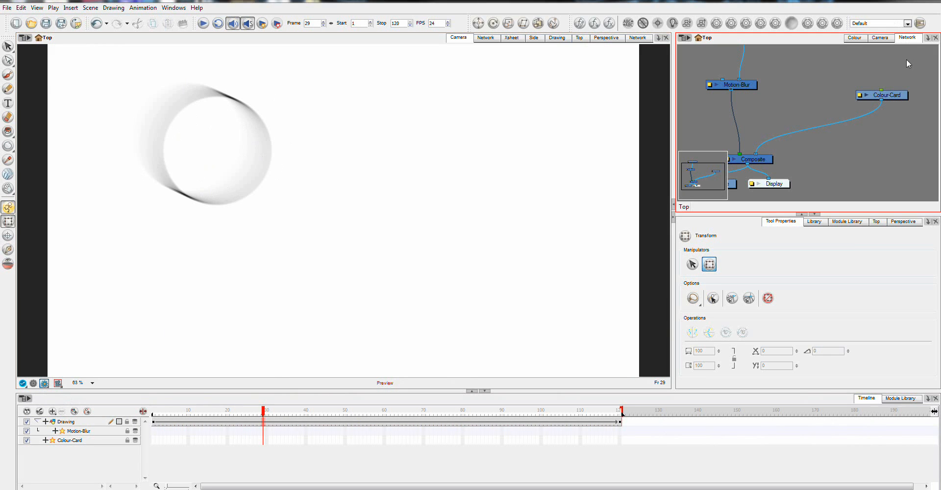
Step: Try an Intensity of 0 in the Motion-Blur layer properties
click(711, 86)
drag(123, 47, 776, 97)
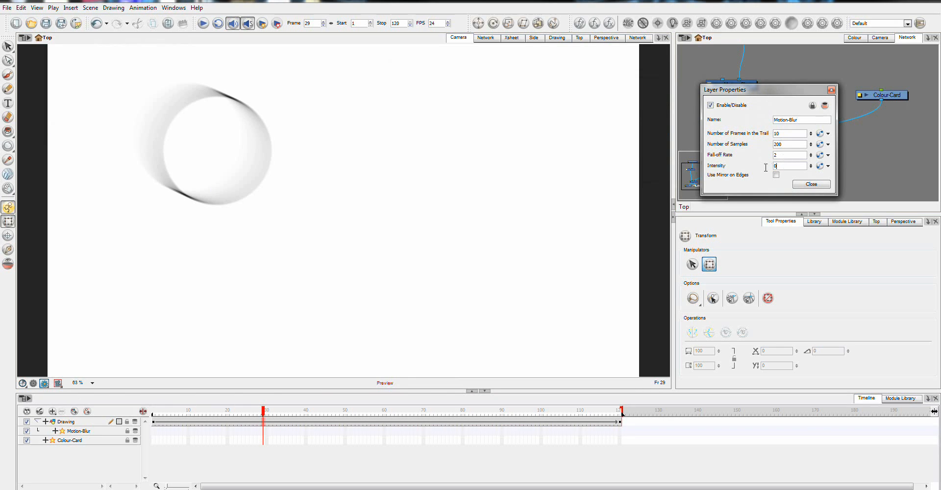
click(814, 184)
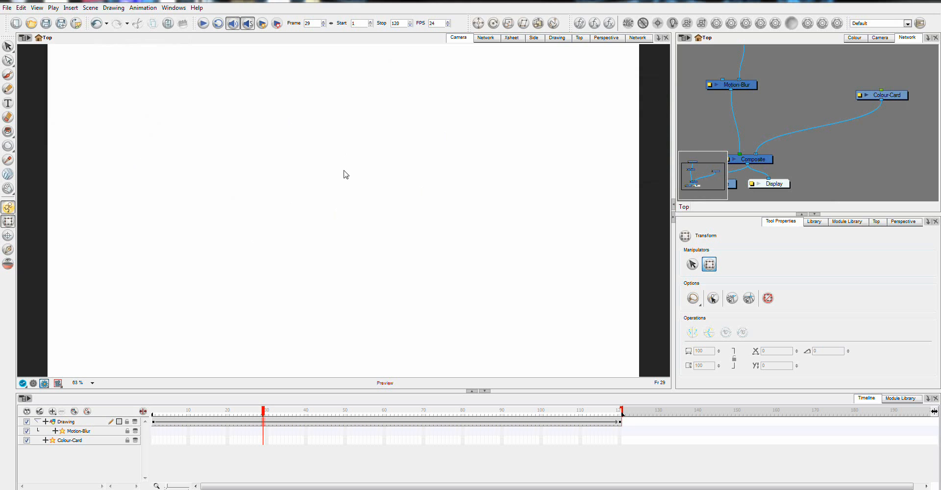
Step: Restore the Motion-Blur Intensity to 1, and try 0 frames in the trail before setting the trail back to 10
click(709, 85)
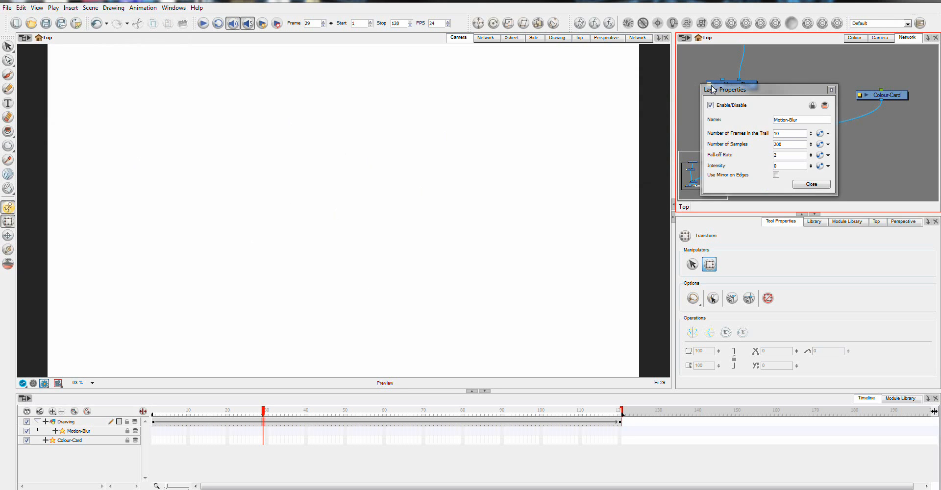
click(783, 165)
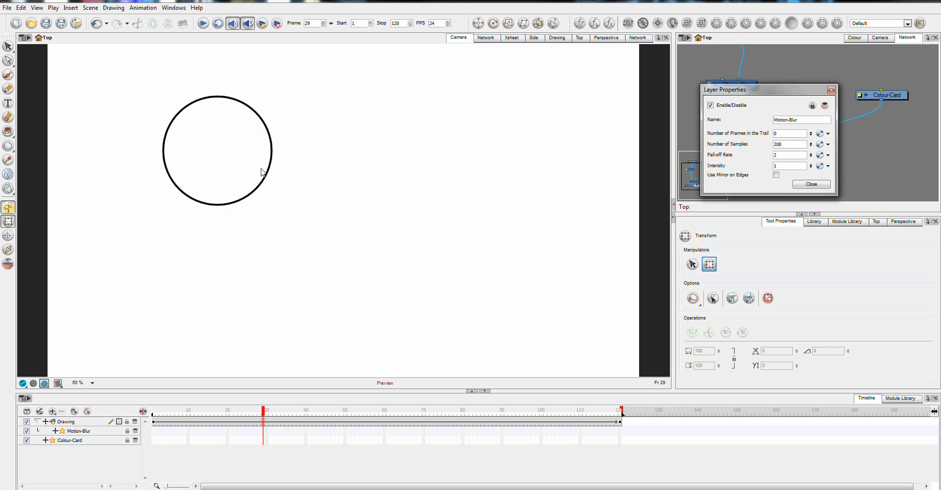
click(780, 137)
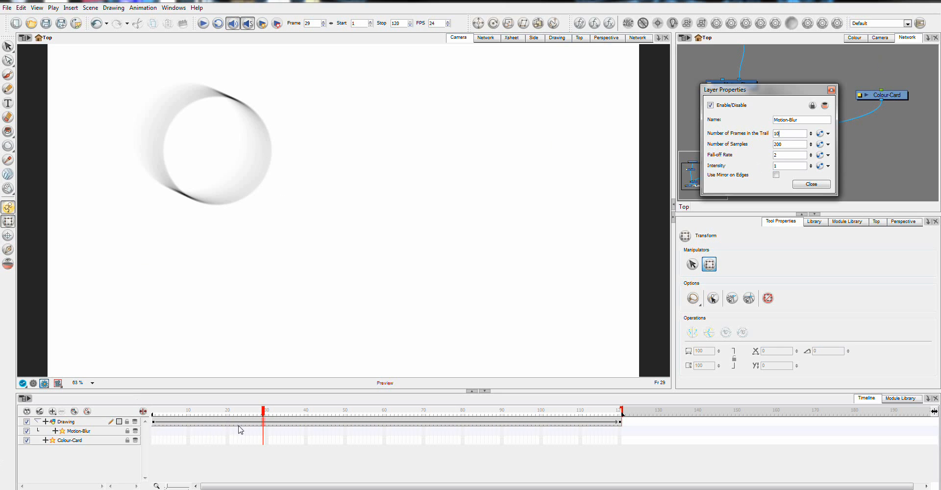
Step: Add keyframes for all Motion-Blur parameters at frames 23 and 24
click(241, 423)
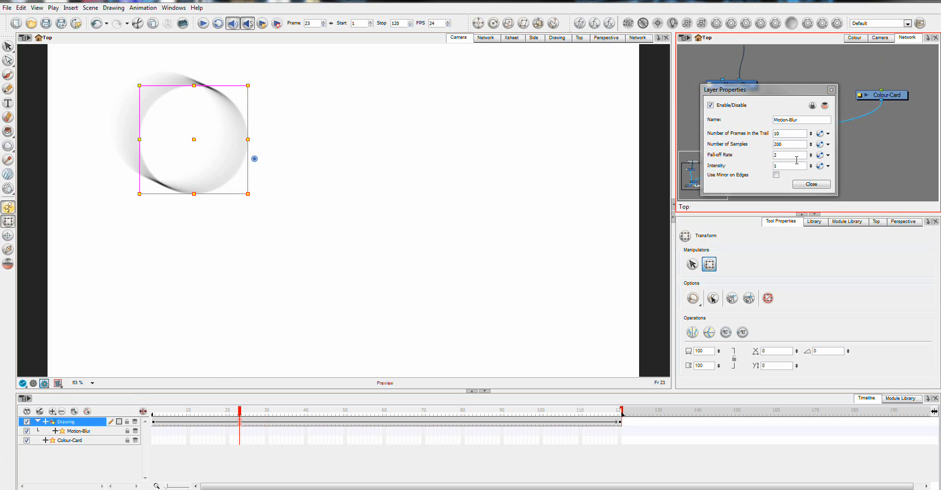
click(55, 431)
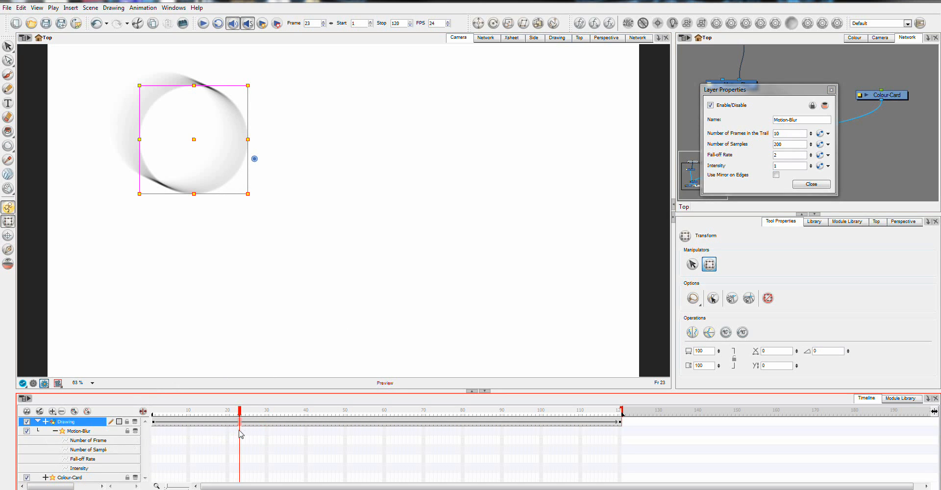
click(240, 432)
key(F6)
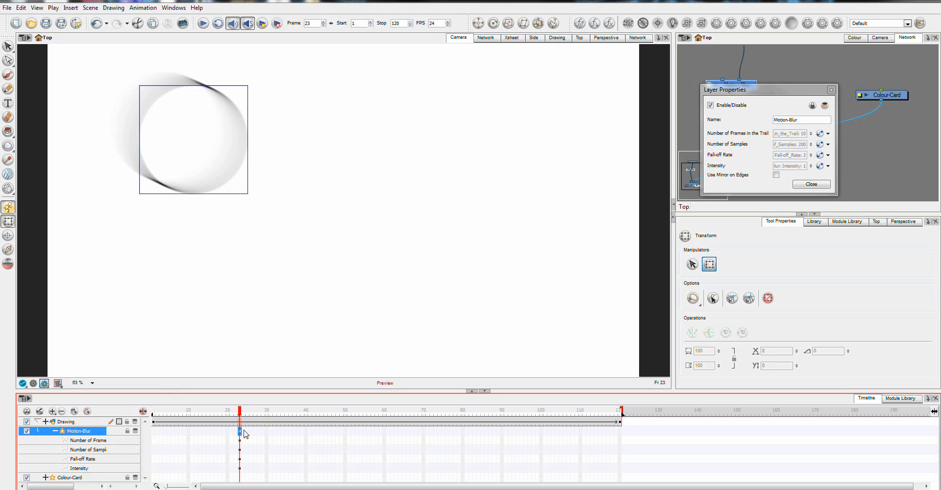
click(244, 433)
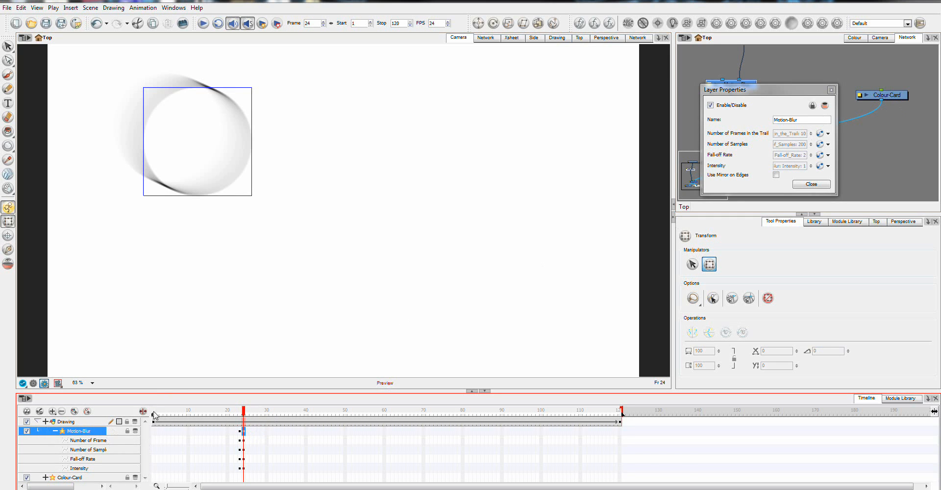
Step: Set the Motion-Blur number of frames in the trail to 0 at the frame 24 keyframe
click(146, 412)
click(185, 440)
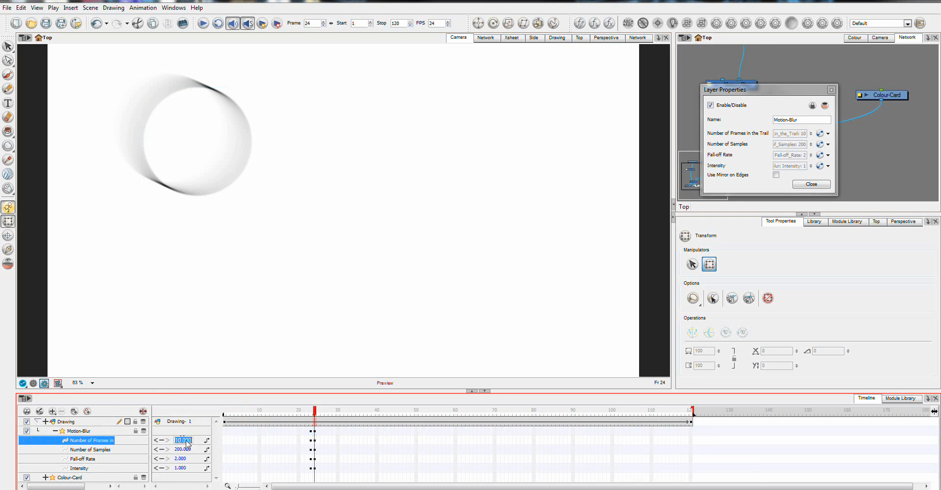
text(0)
key(Return)
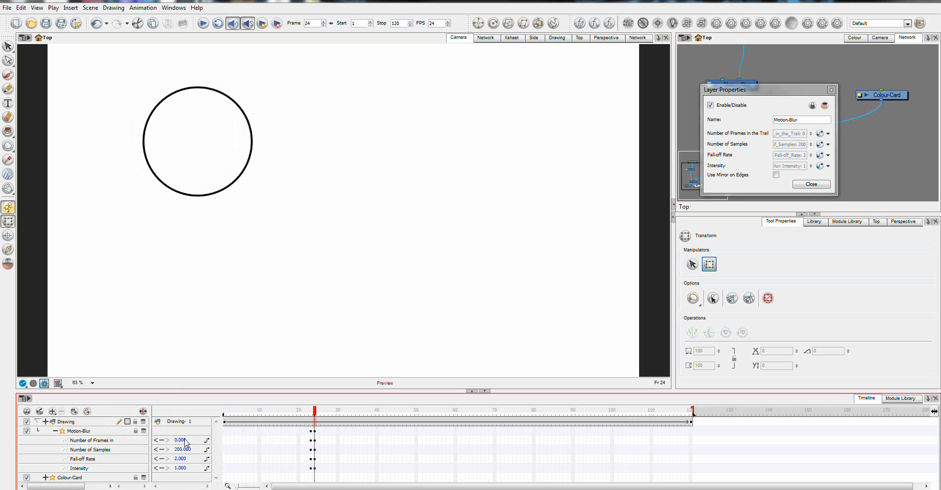
Step: Check the blurred circle at frames 22 and 14, and close the Motion-Blur layer properties
mouse_move(315, 414)
mouse_down()
mouse_move(289, 418)
mouse_move(307, 419)
mouse_up()
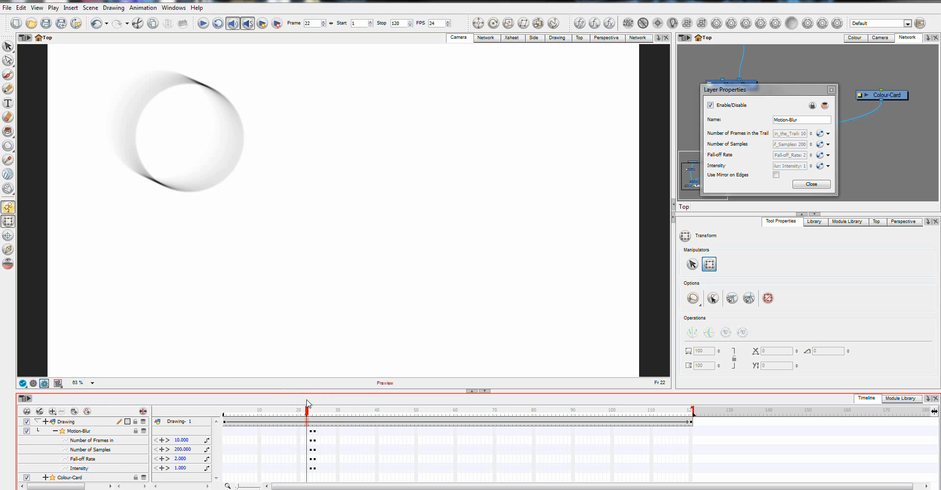
drag(306, 412, 275, 413)
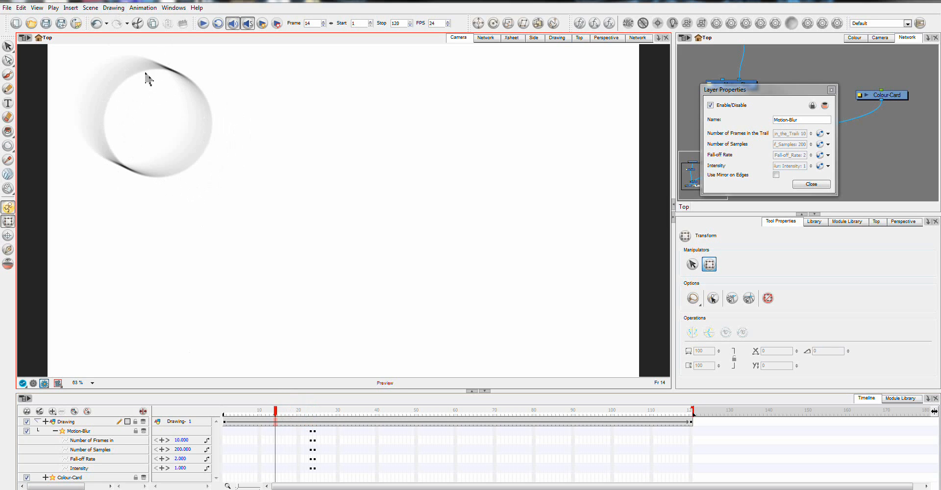
click(832, 89)
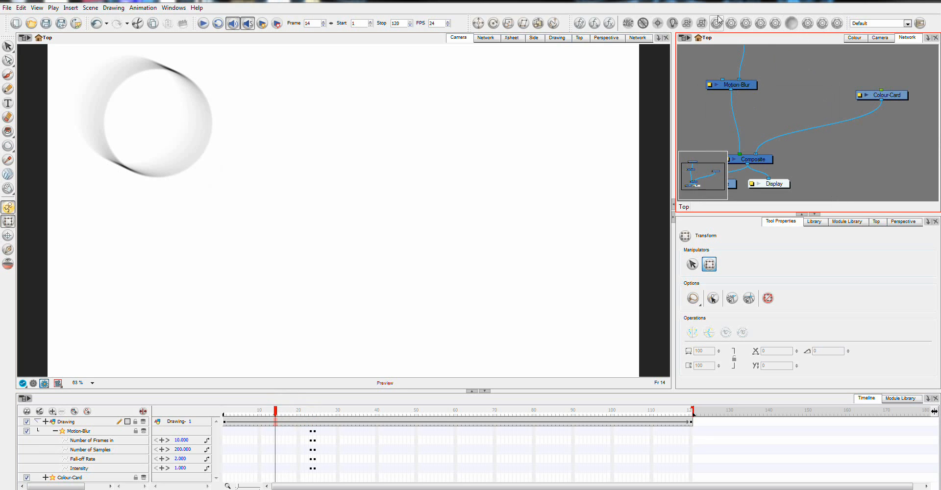
click(784, 71)
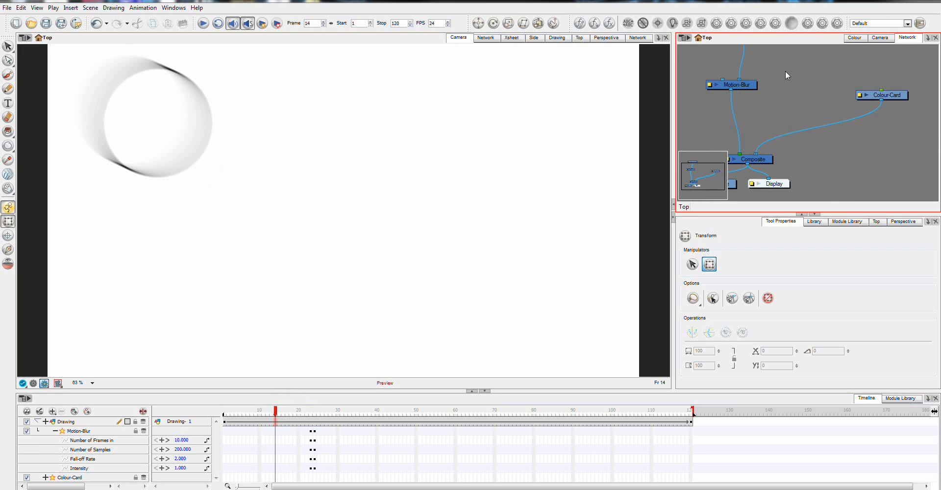
Step: Connect the Drawing node directly to the Composite as an additional input and view the combined result in the camera view
click(638, 38)
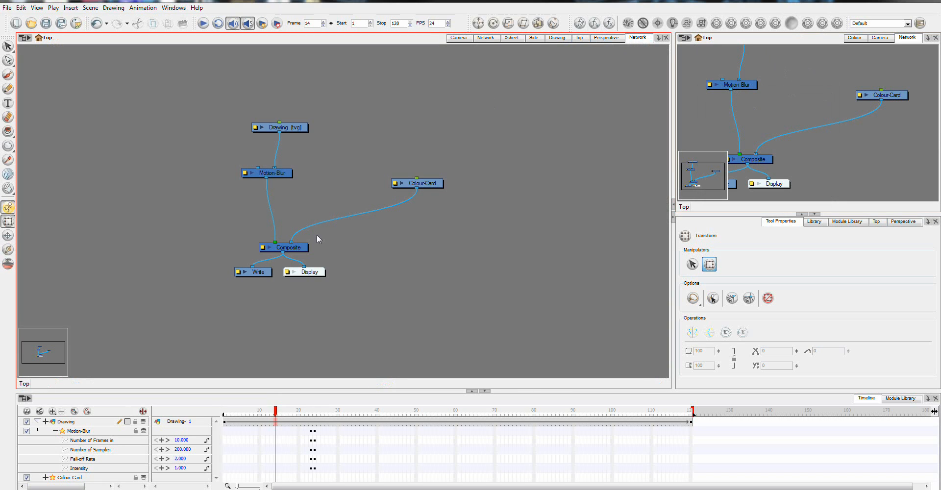
mouse_move(279, 132)
mouse_down()
mouse_move(300, 145)
mouse_move(283, 243)
mouse_up()
click(459, 38)
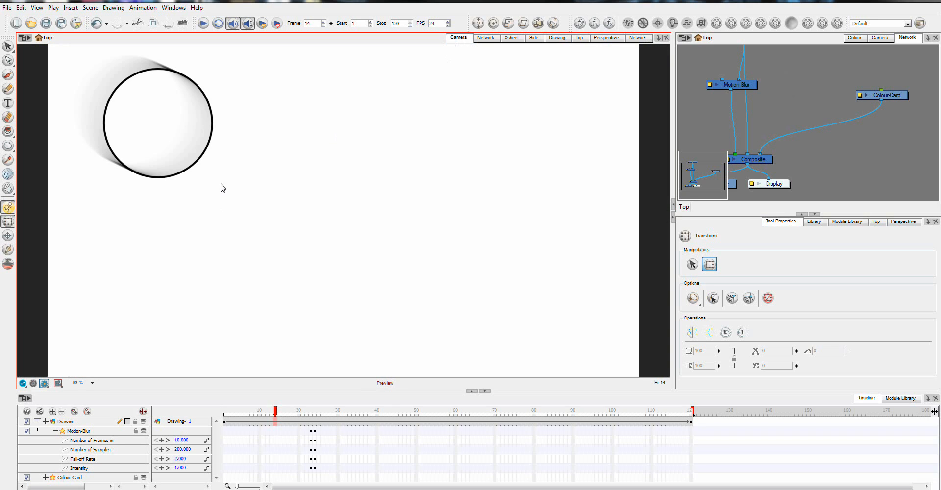